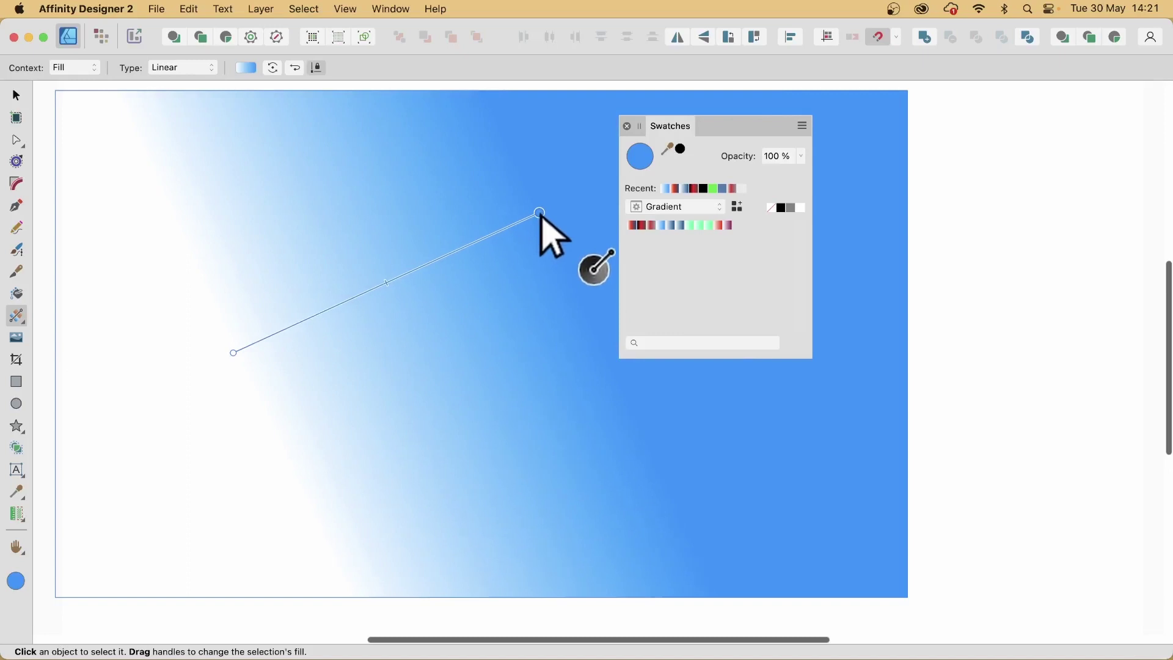
# Angle the white-to-blue linear gradient diagonally toward the lower right, keeping the Fill Tool active
pyautogui.moveTo(196, 208); pyautogui.dragTo(365, 385)
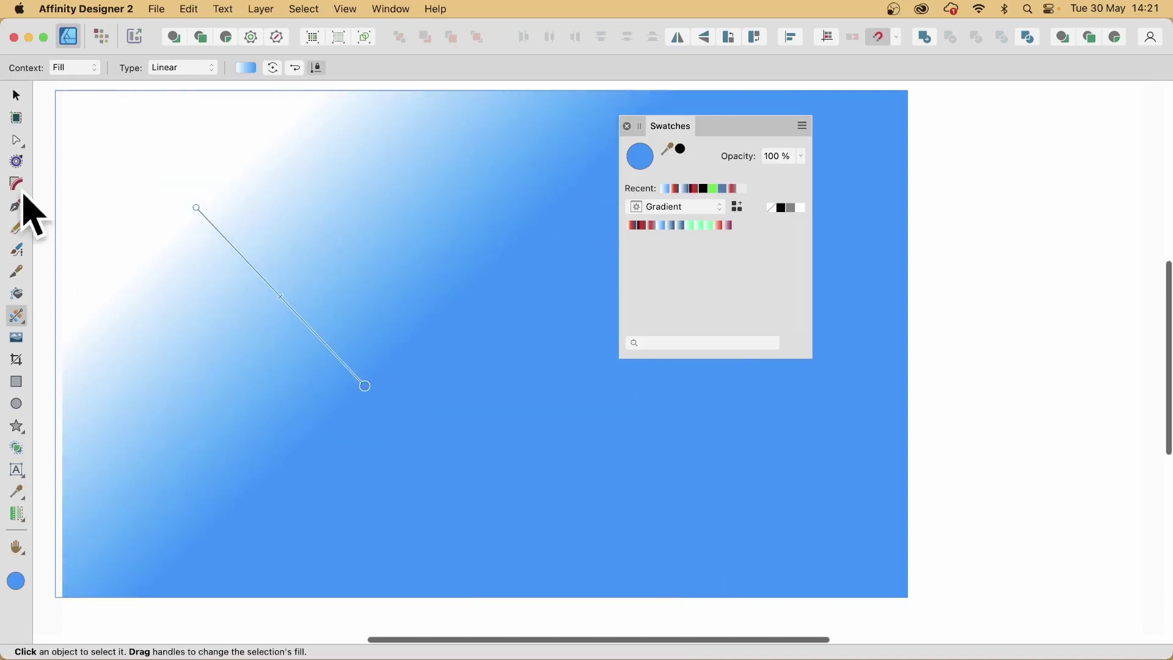
pyautogui.click(16, 315)
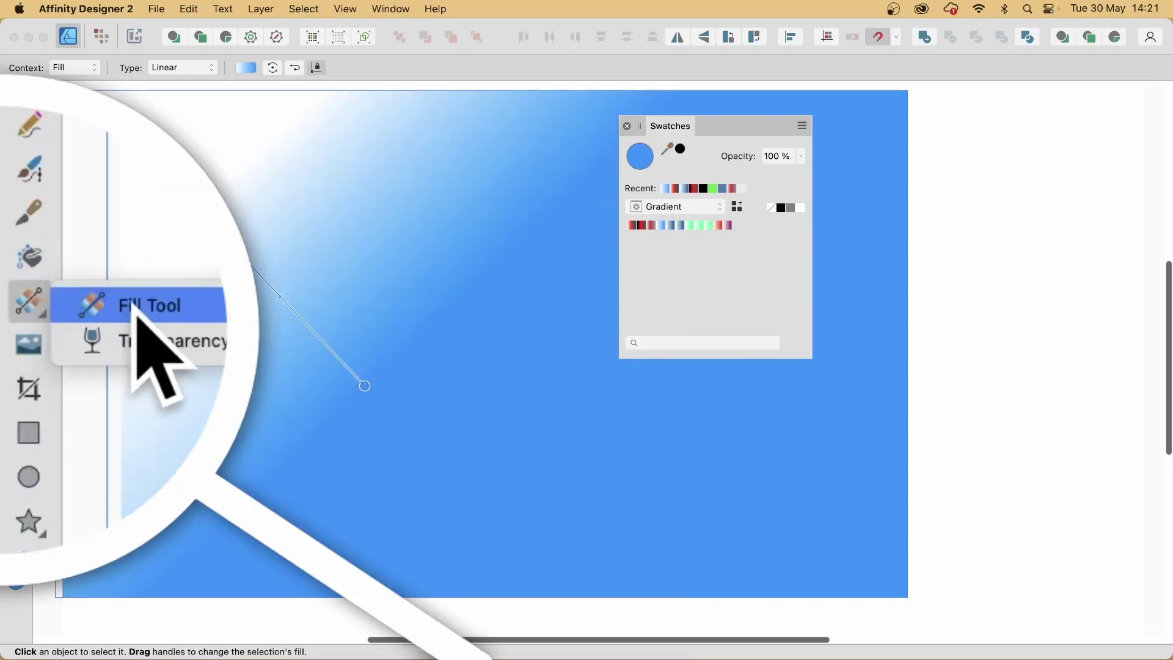
pyautogui.click(70, 318)
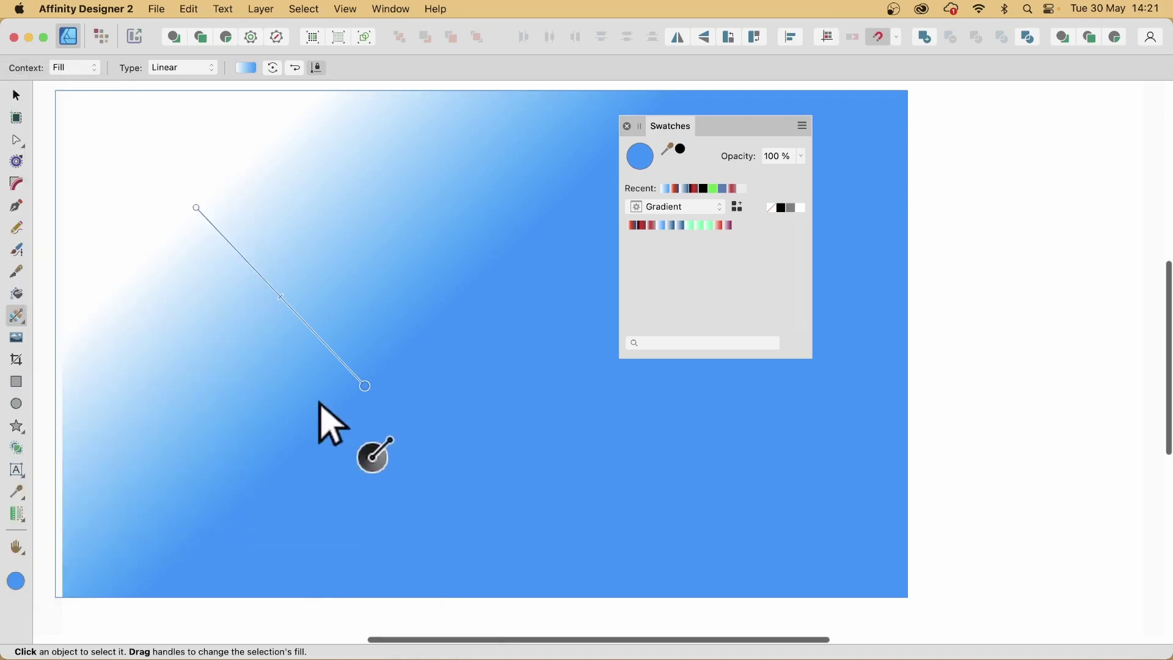
# Insert a fully saturated red stop at 33% on the gradient, then close the editor
pyautogui.click(246, 67)
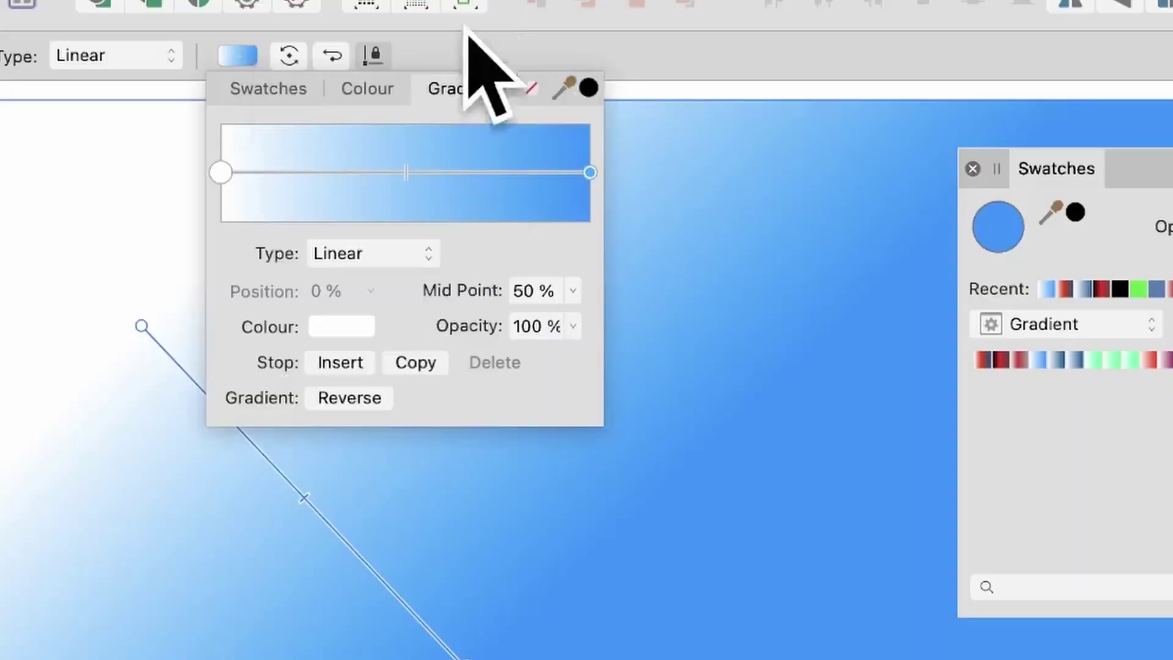
pyautogui.click(344, 173)
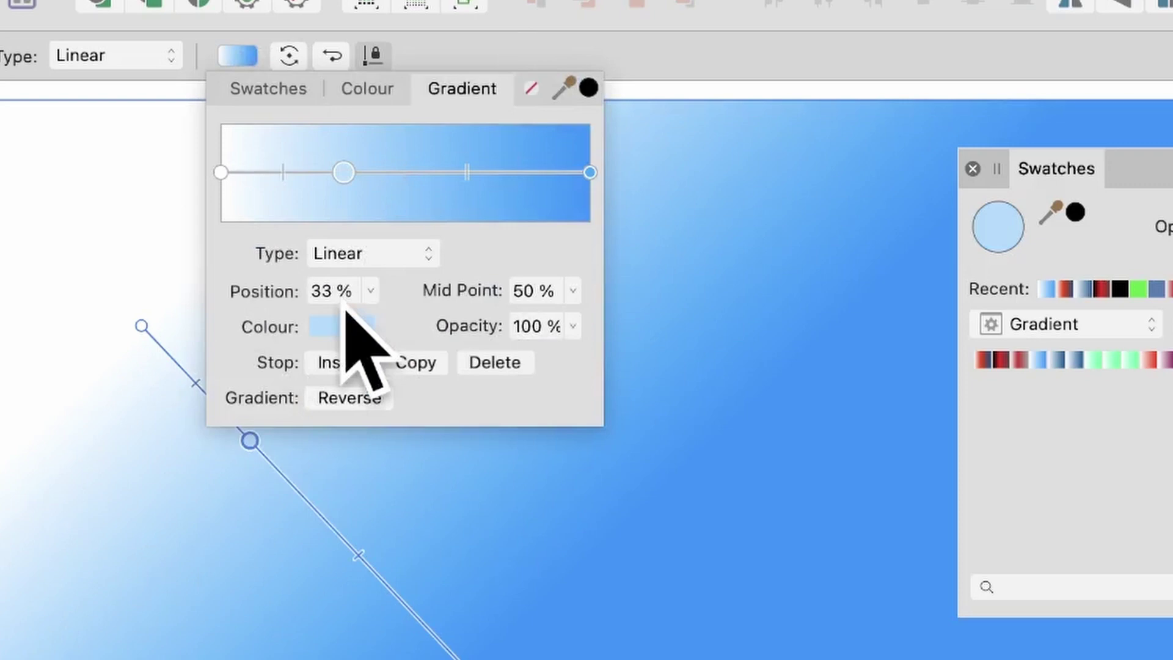
pyautogui.click(343, 327)
pyautogui.click(571, 561)
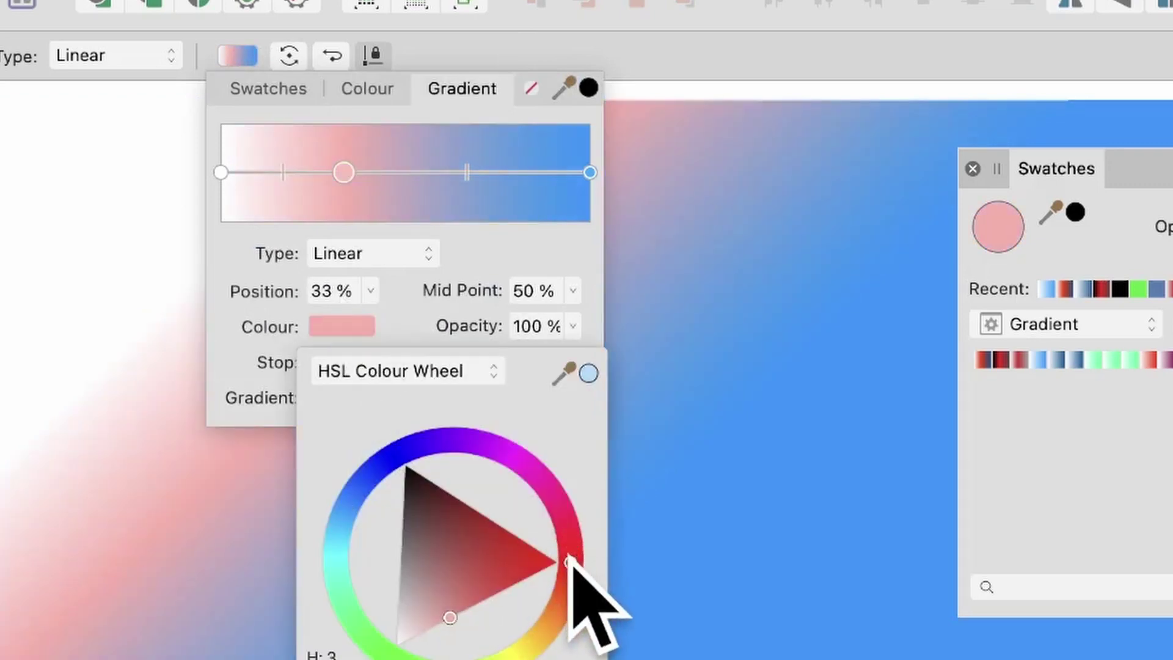
pyautogui.moveTo(482, 556); pyautogui.dragTo(557, 562)
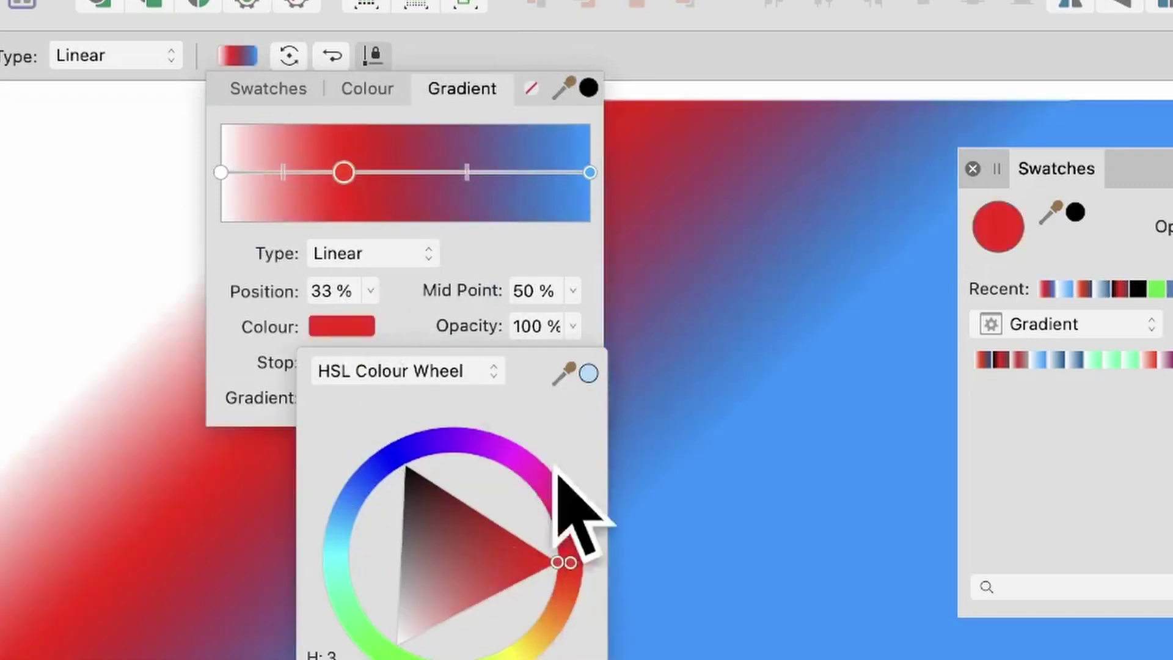
pyautogui.click(745, 66)
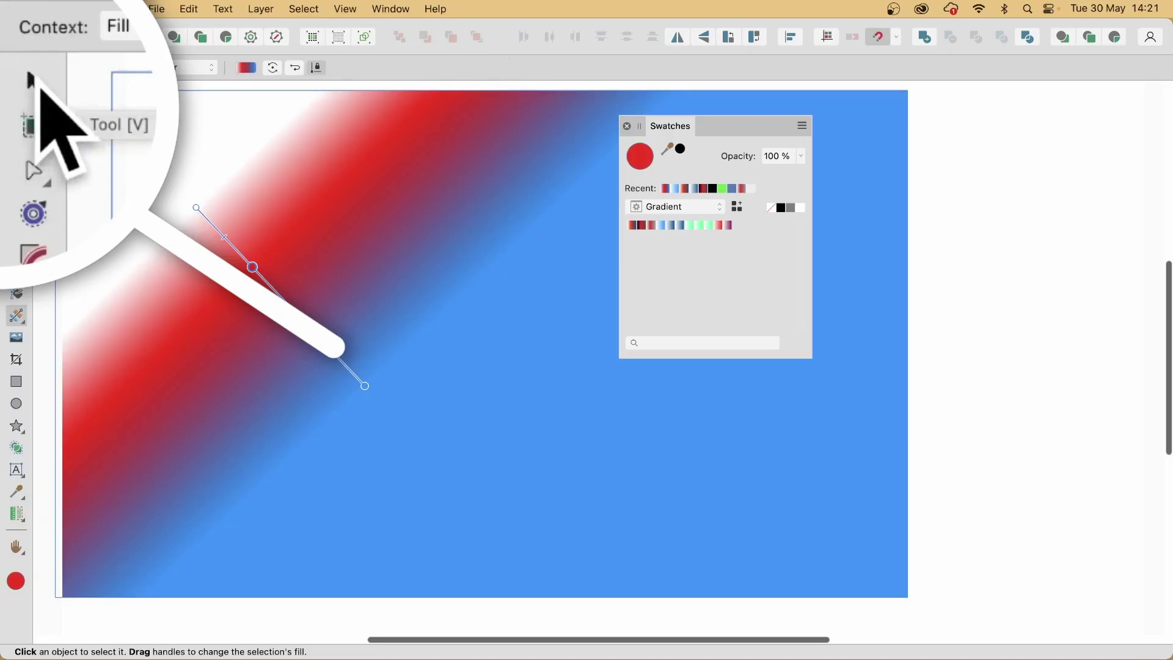
# With the Move Tool, show Swatches' Gradient palette and add the white-red-blue fill to it
pyautogui.click(16, 96)
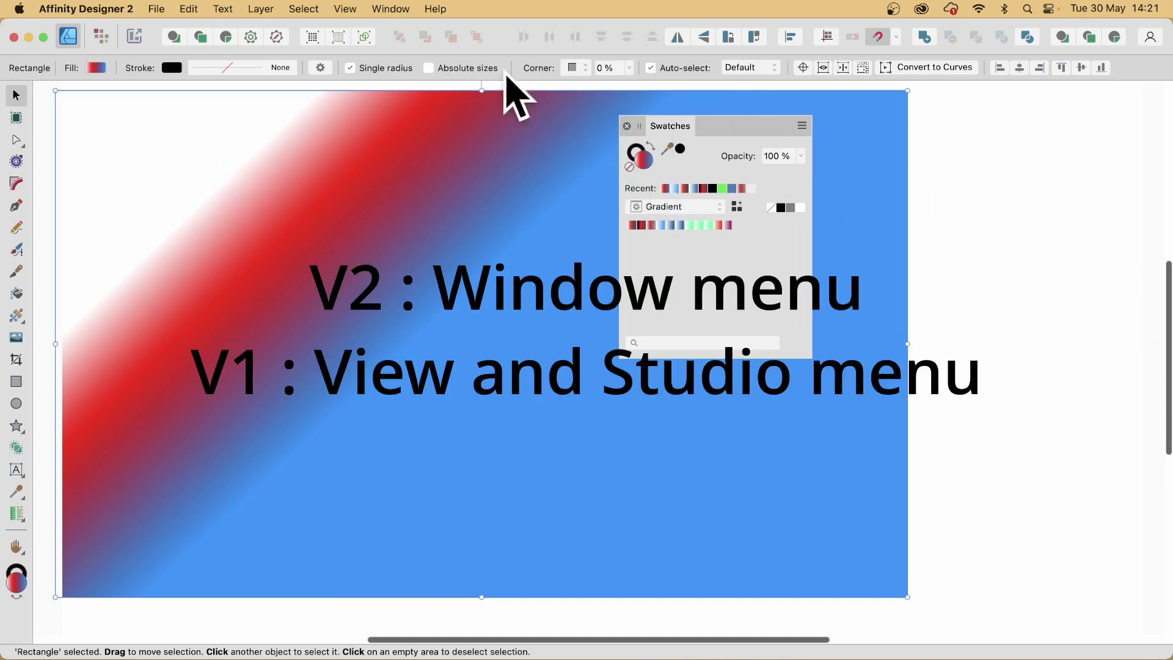
pyautogui.click(394, 9)
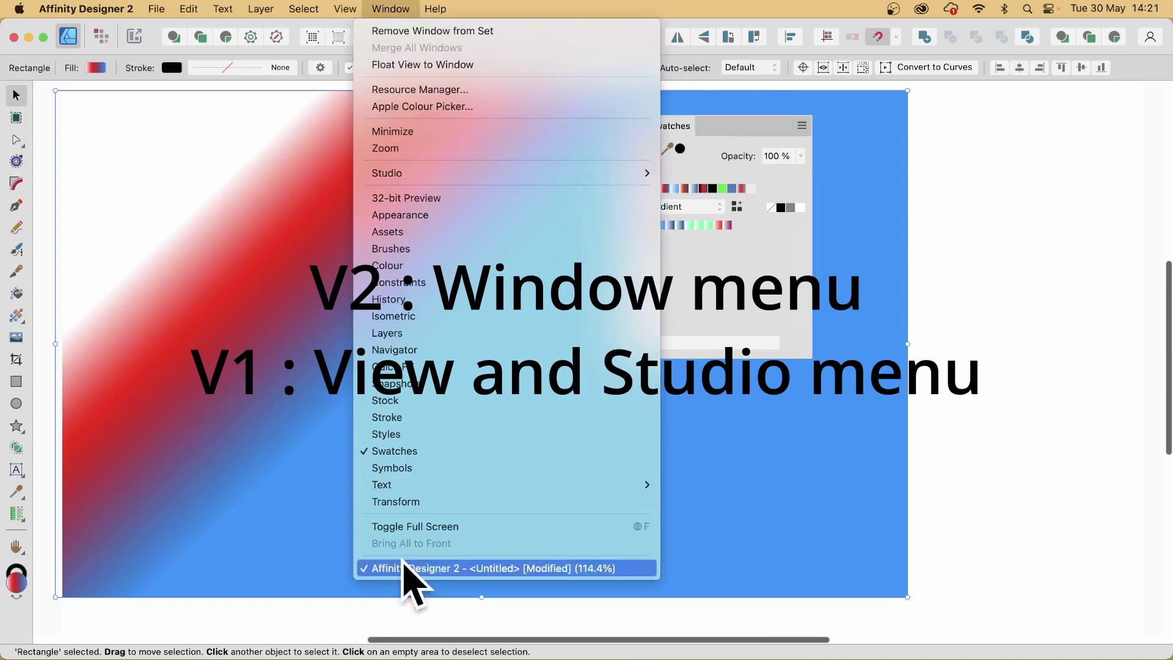
pyautogui.click(697, 234)
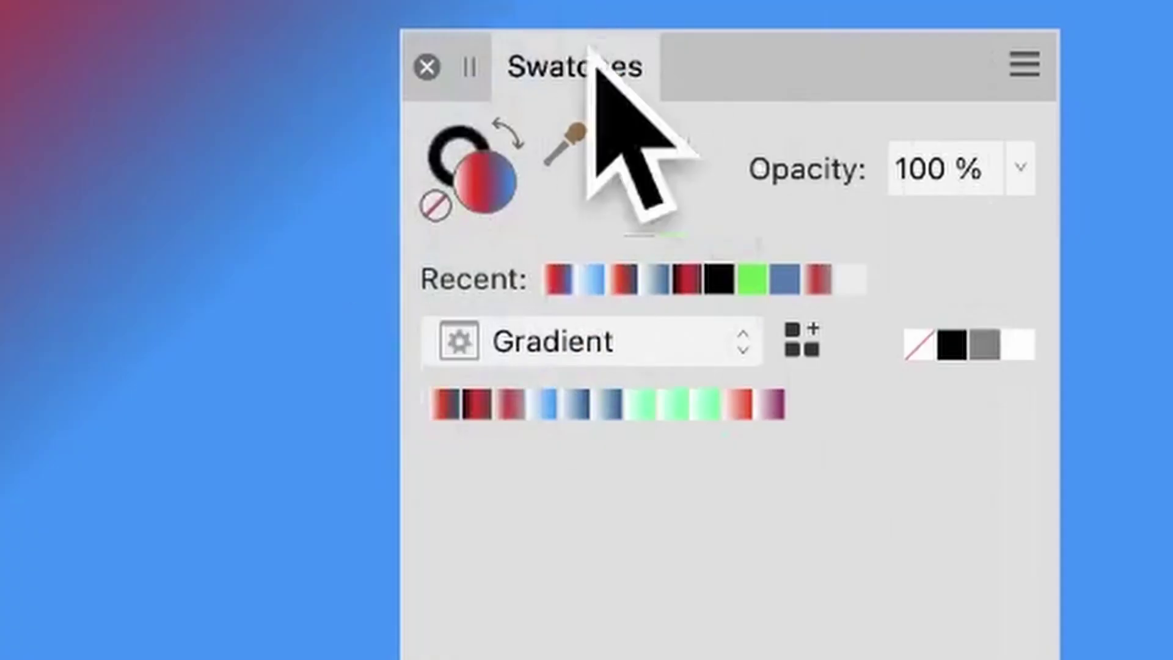
pyautogui.click(562, 341)
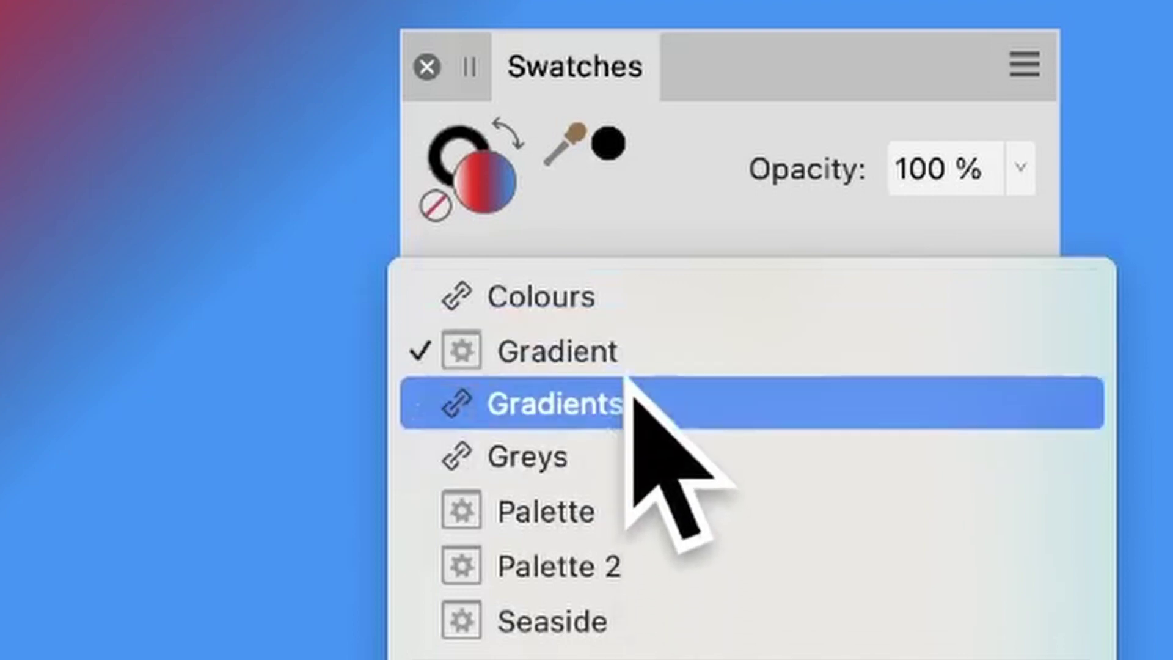
pyautogui.click(629, 350)
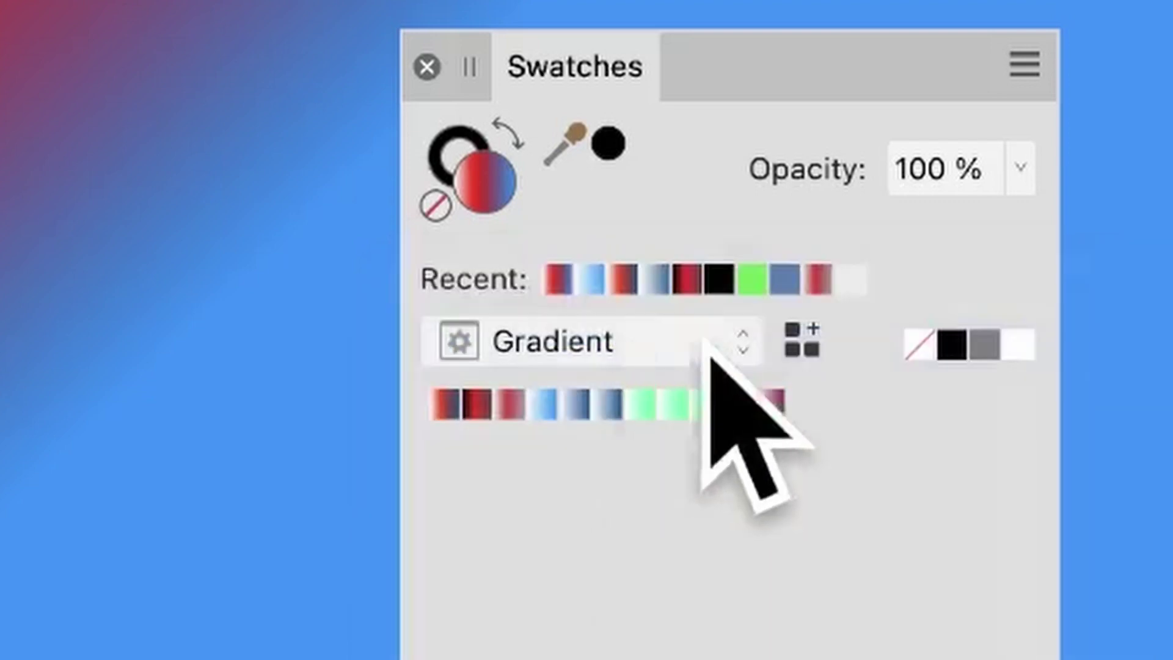
pyautogui.click(804, 341)
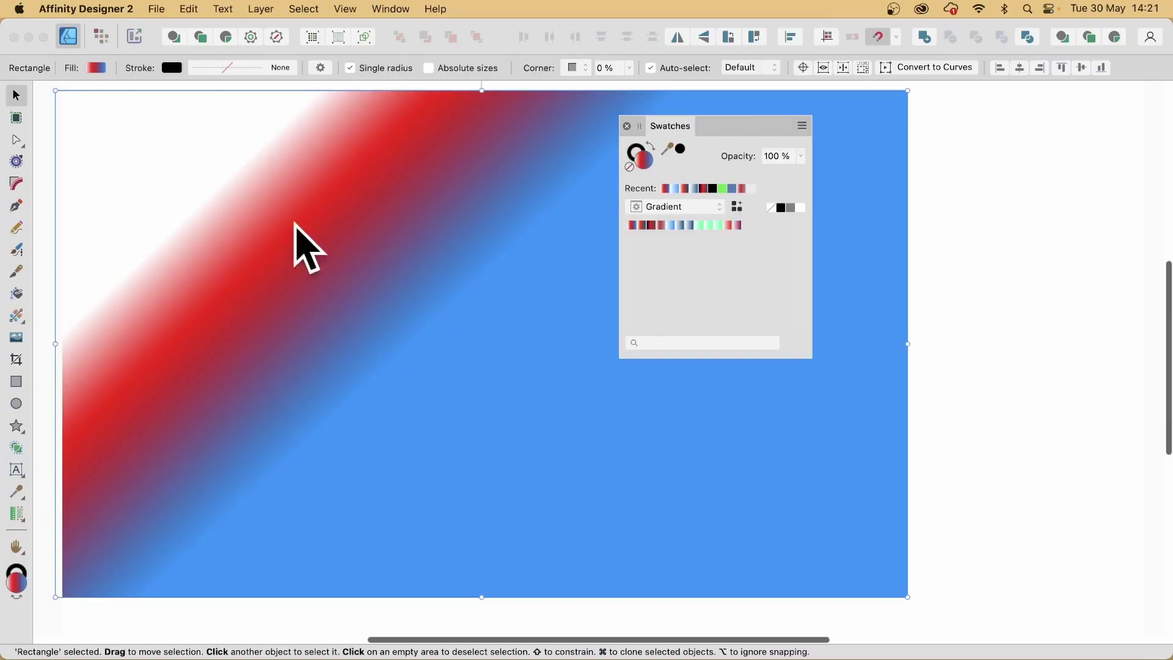
# Add a green stop at 88% and change the gradient type from Linear to Elliptical
pyautogui.click(17, 315)
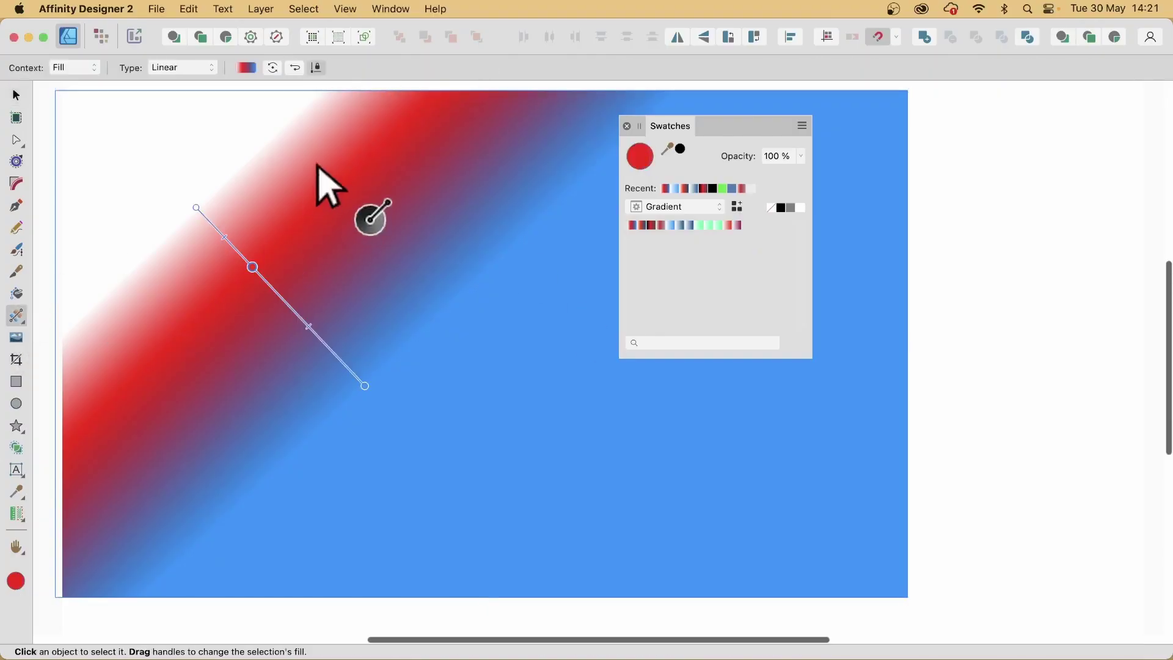
pyautogui.click(247, 68)
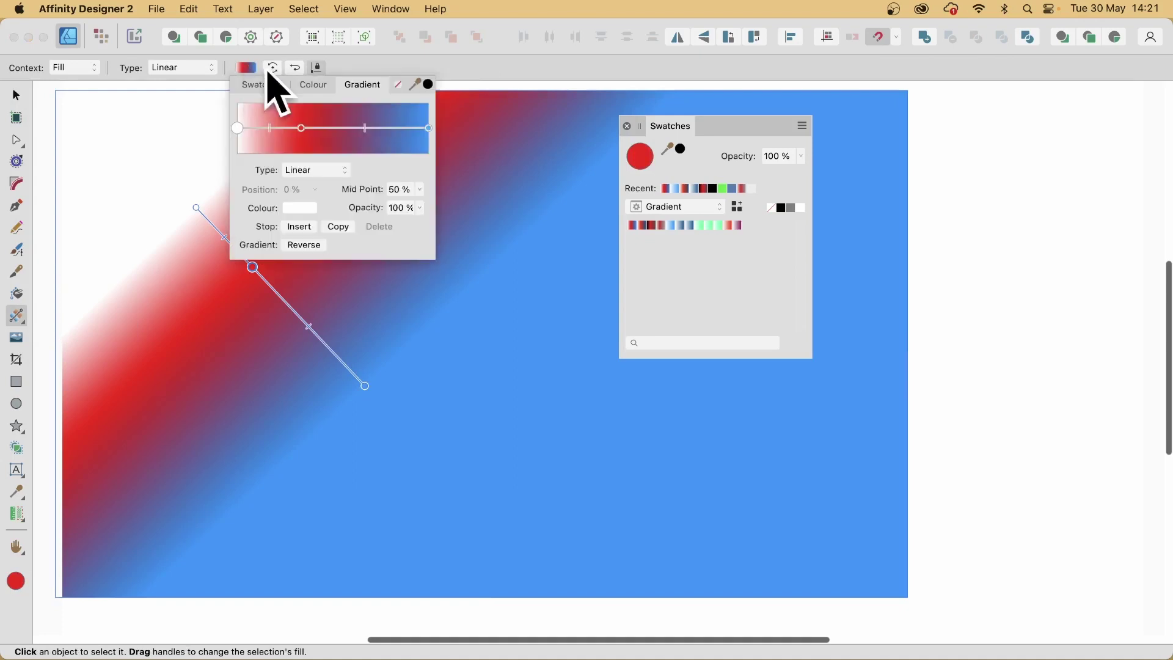
pyautogui.click(407, 128)
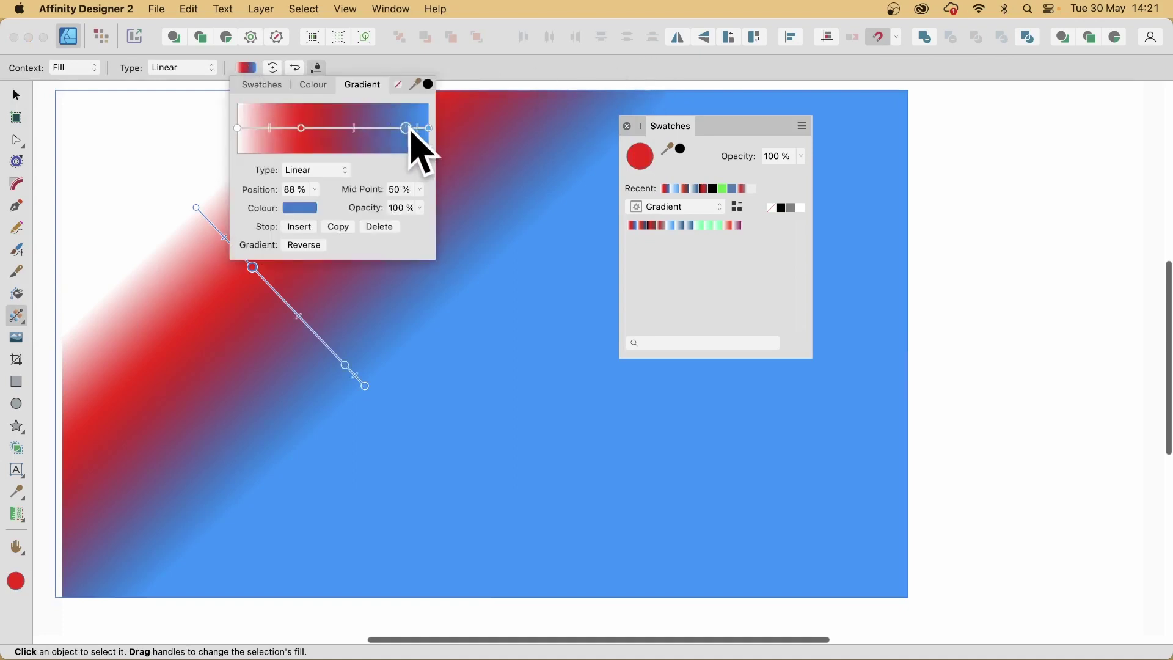
pyautogui.click(307, 208)
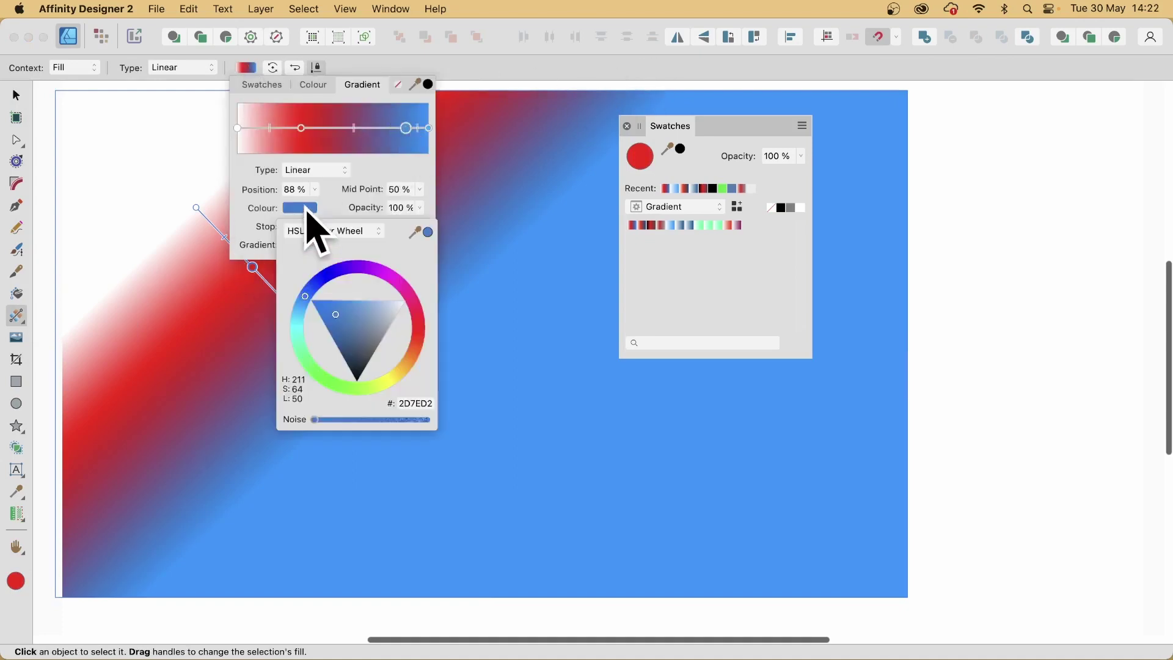
pyautogui.click(349, 386)
pyautogui.click(491, 77)
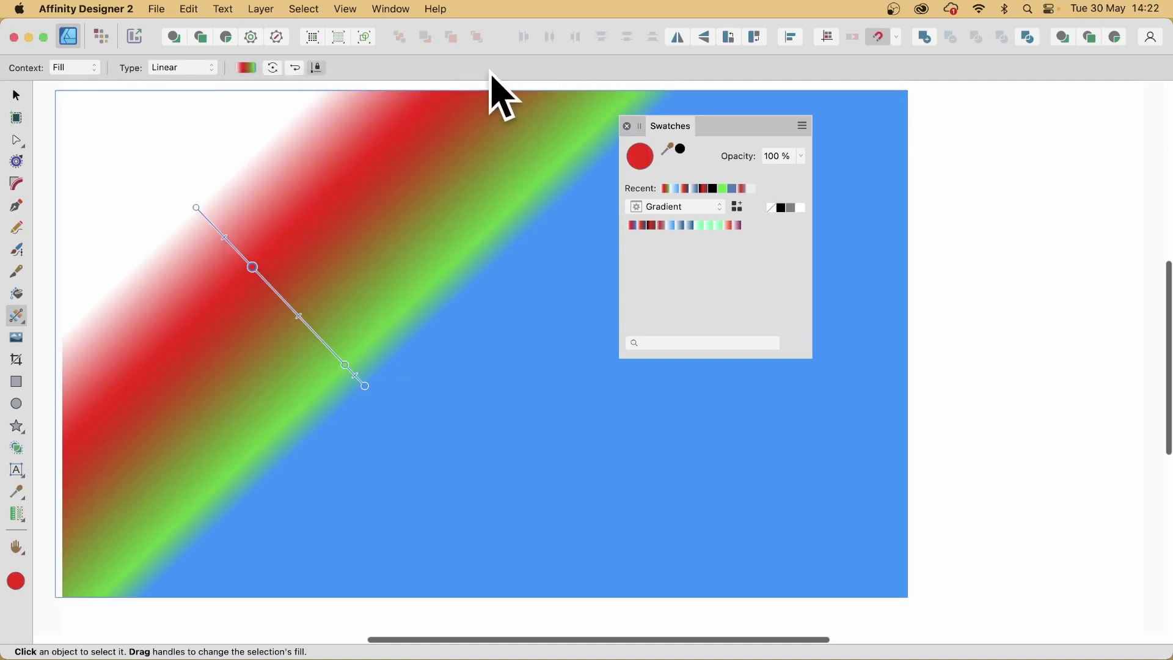
pyautogui.click(178, 71)
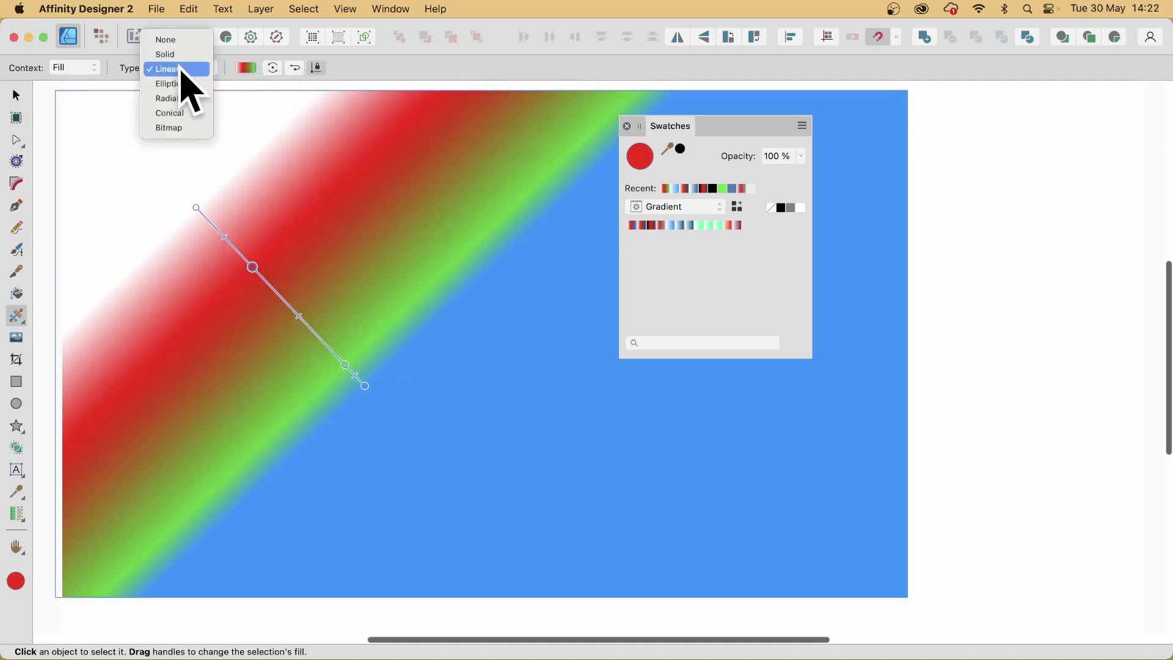
pyautogui.click(189, 99)
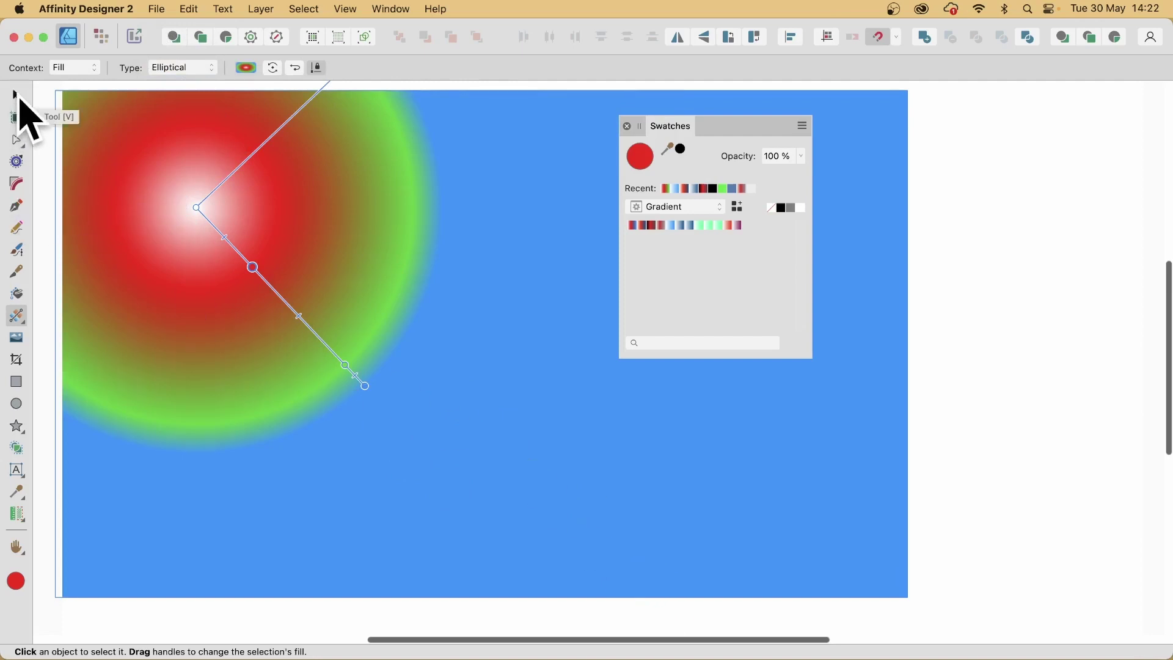
# With the Move Tool, add the white-red-green-blue elliptical fill to the Gradient palette
pyautogui.click(19, 96)
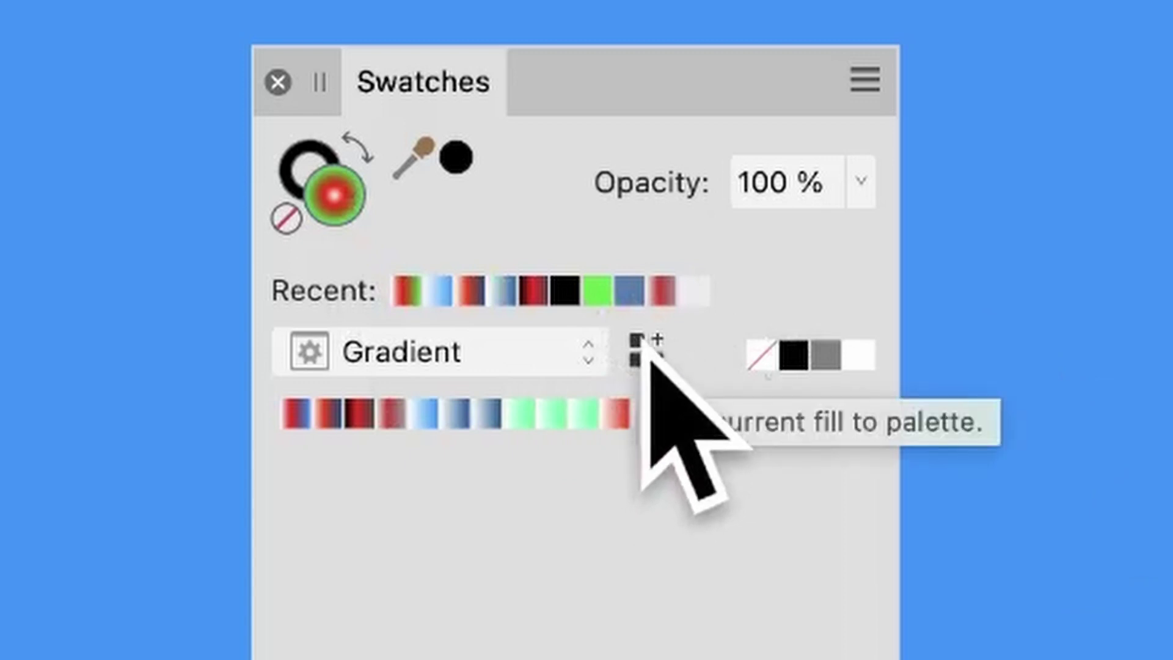
pyautogui.click(649, 350)
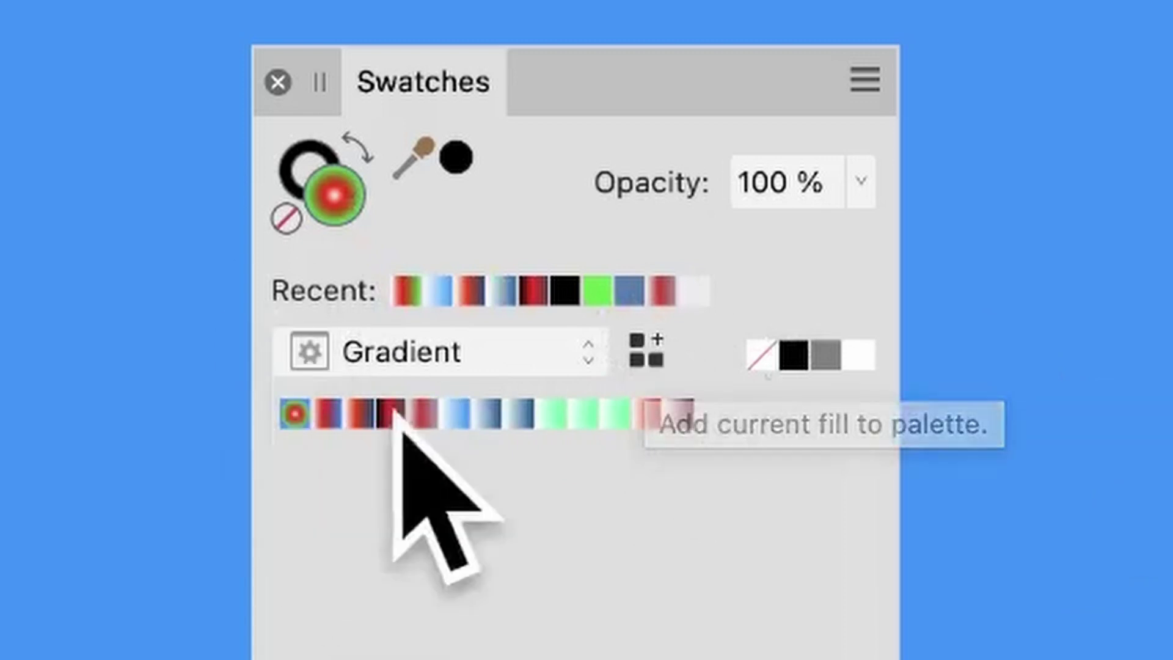